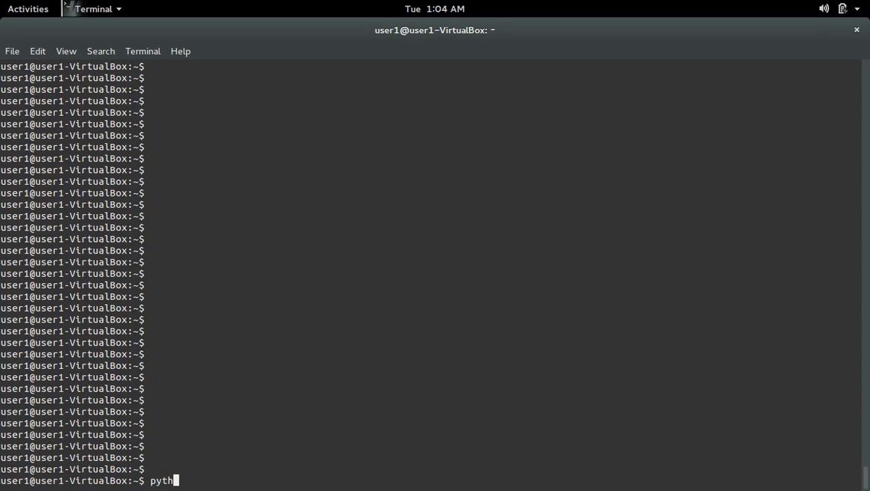
pyautogui.write('on')
# Start Python 2, try 'import numpy' to get the ImportError, then quit() back to the shell
pyautogui.press('Return')
pyautogui.press('Return')
pyautogui.press('Return')
pyautogui.press('Return')
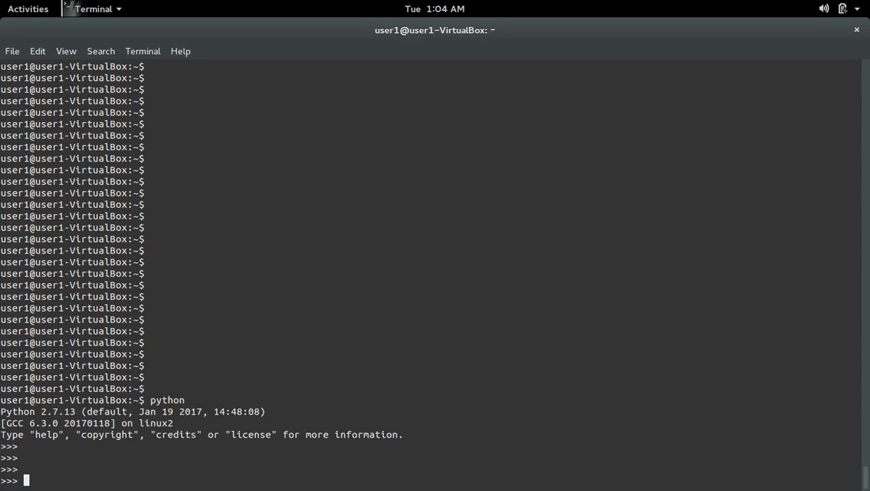
pyautogui.press('Return')
pyautogui.press('Return')
pyautogui.write('import ')
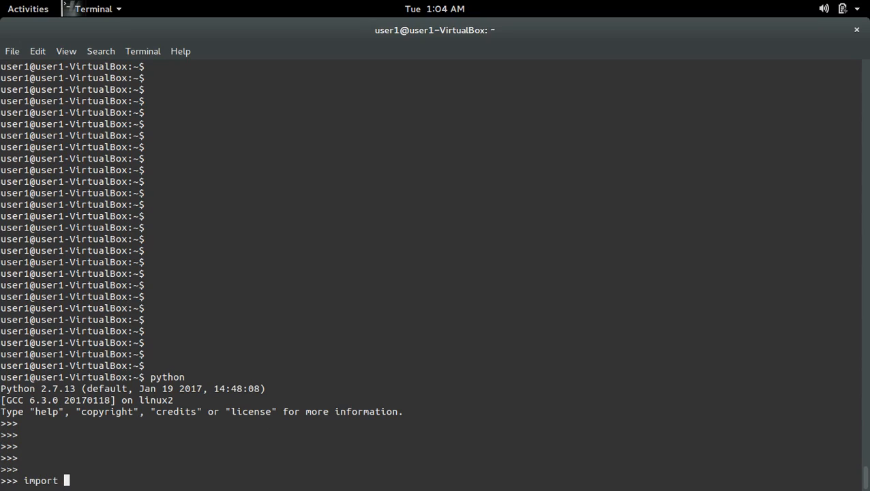
pyautogui.write('numpy')
pyautogui.press('Return')
pyautogui.press('Return')
pyautogui.press('Return')
pyautogui.press('Return')
pyautogui.press('Return')
pyautogui.press('Return')
pyautogui.press('Return')
pyautogui.press('Return')
pyautogui.press('Return')
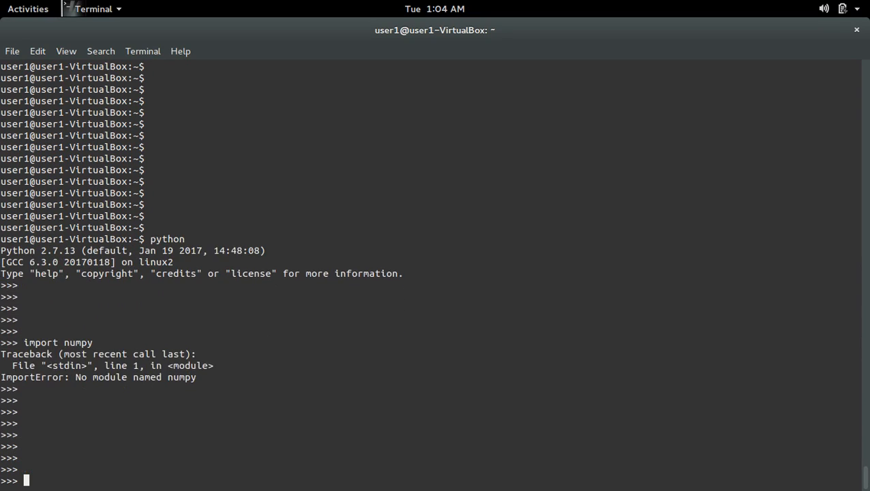
pyautogui.doubleClick(181, 377)
pyautogui.write('quit()')
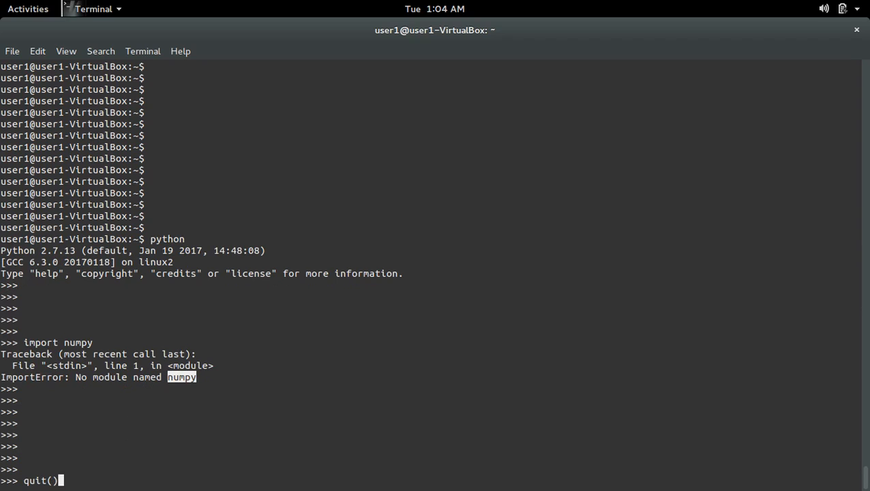
pyautogui.press('Return')
pyautogui.press('Return')
pyautogui.press('Return')
pyautogui.press('Return')
pyautogui.press('Return')
pyautogui.press('Return')
pyautogui.press('Return')
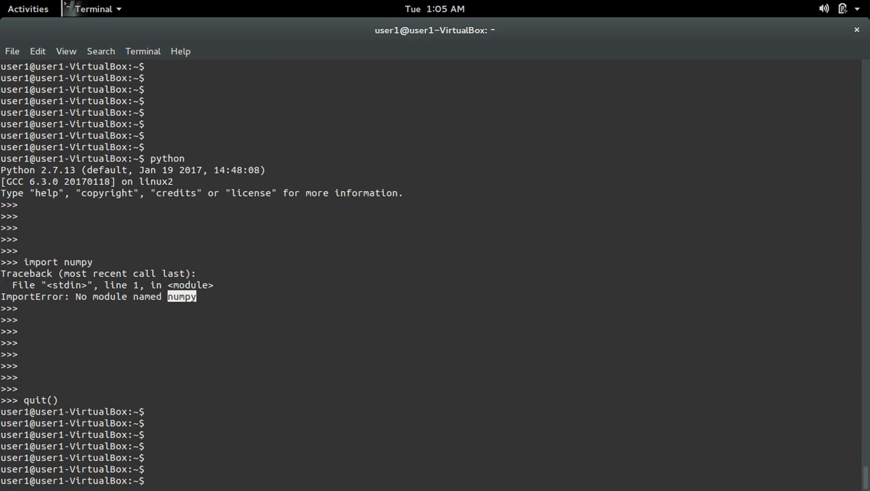
pyautogui.write('sudo pi')
pyautogui.write('p install ')
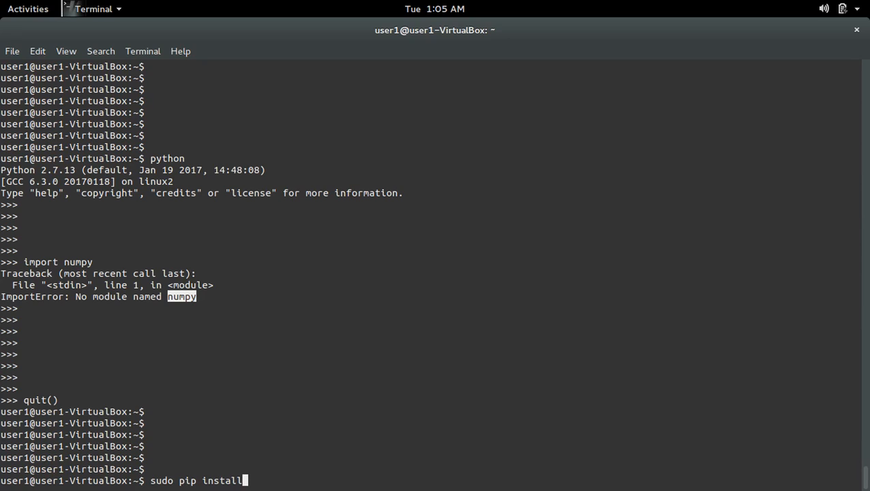
pyautogui.write('nump')
pyautogui.write('y')
# Run 'sudo pip install numpy' and let it finish with numpy-1.12.1 installed
pyautogui.press('Return')
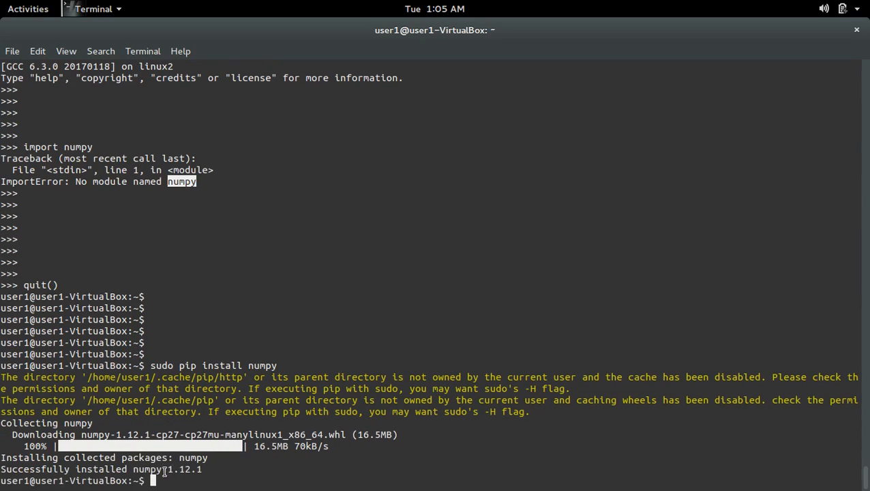
pyautogui.press('Return')
pyautogui.press('Return')
pyautogui.press('Return')
pyautogui.press('Return')
pyautogui.press('Return')
pyautogui.write('p')
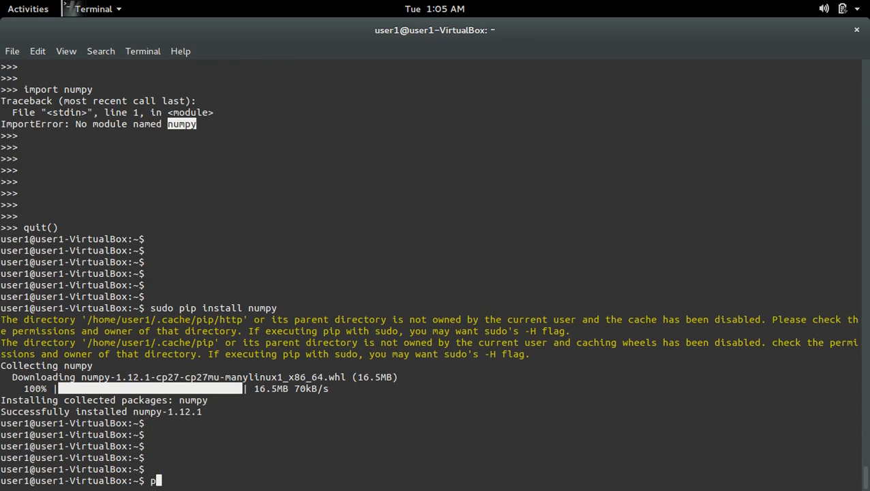
pyautogui.write('ython')
# Start Python 2 again, run 'import numpy' with no error, then quit() to the shell
pyautogui.press('Return')
pyautogui.press('Return')
pyautogui.press('Return')
pyautogui.press('Return')
pyautogui.write('impor')
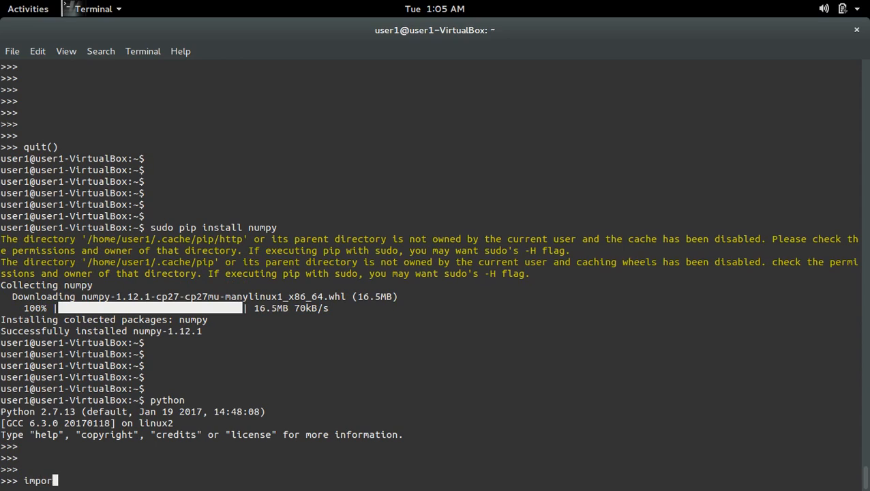
pyautogui.write('t numpy')
pyautogui.press('Return')
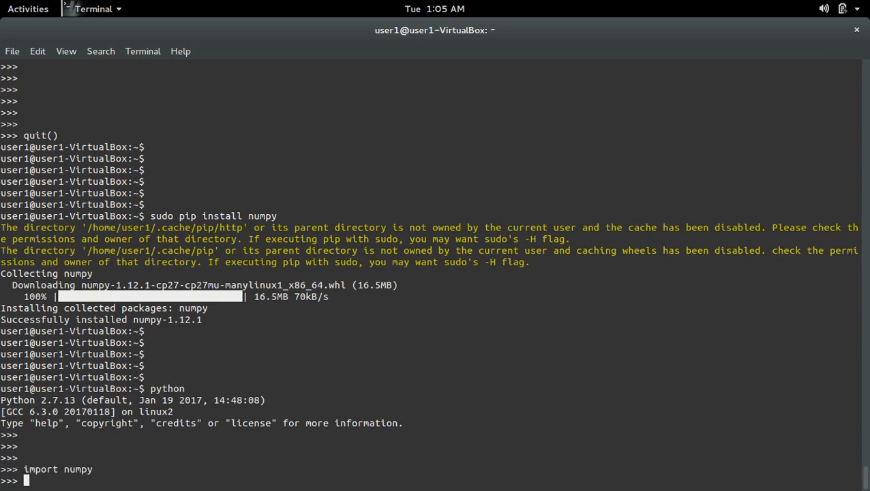
pyautogui.press('Return')
pyautogui.press('Return')
pyautogui.write('uit')
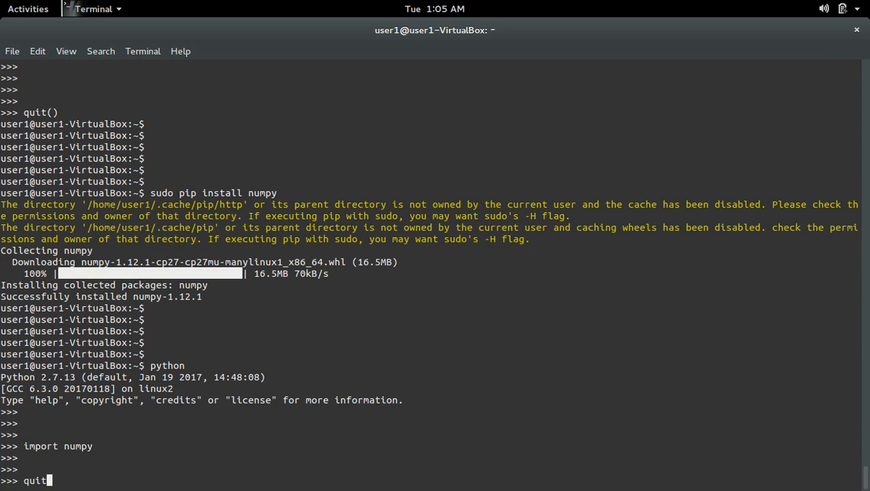
pyautogui.write('()')
pyautogui.press('Return')
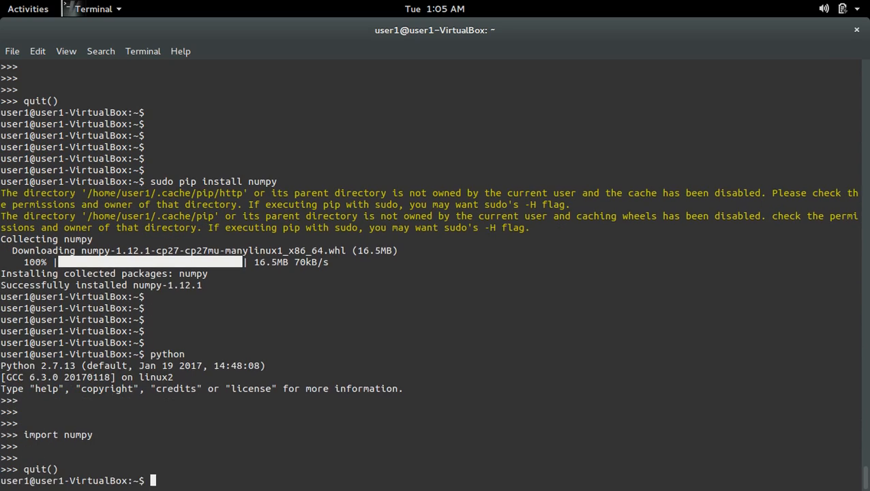
pyautogui.press('Return')
pyautogui.press('Return')
pyautogui.press('Return')
pyautogui.write('pyt')
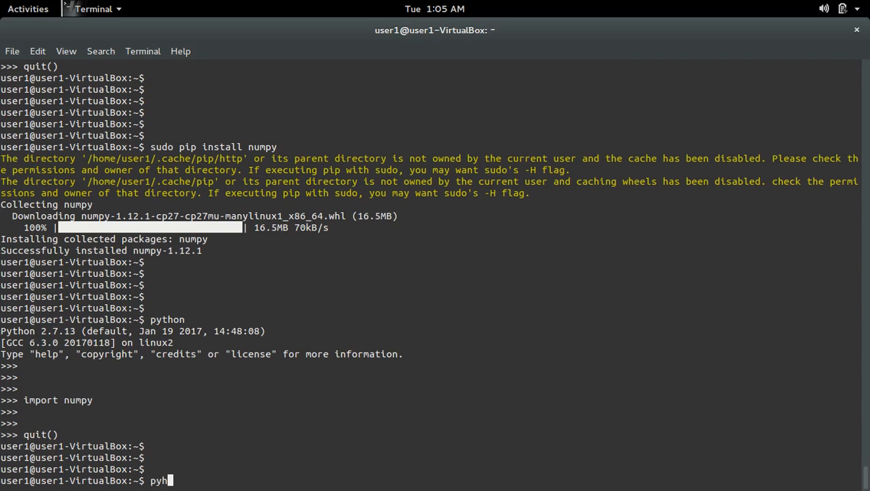
pyautogui.write('hon')
# Start python3 and try 'import numpy', getting ImportError: No module named 'numpy'
pyautogui.press('Return')
pyautogui.press('Return')
pyautogui.press('Return')
pyautogui.press('Return')
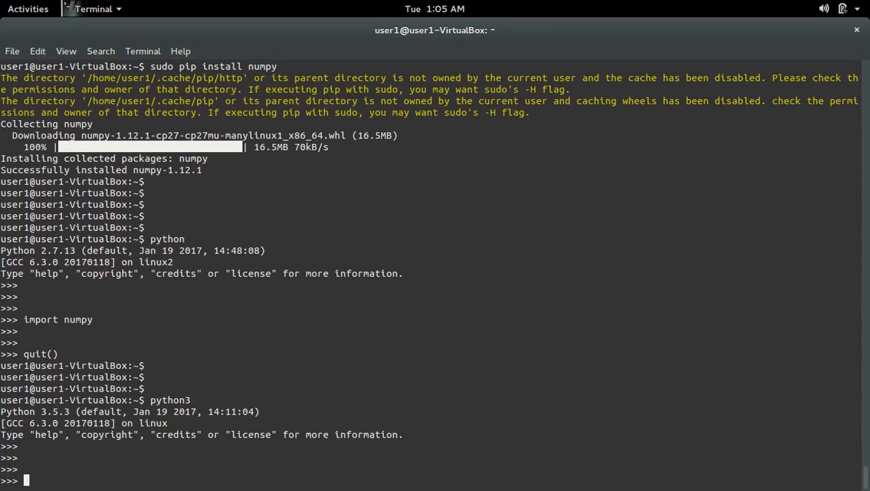
pyautogui.write('import')
pyautogui.write(' numpy')
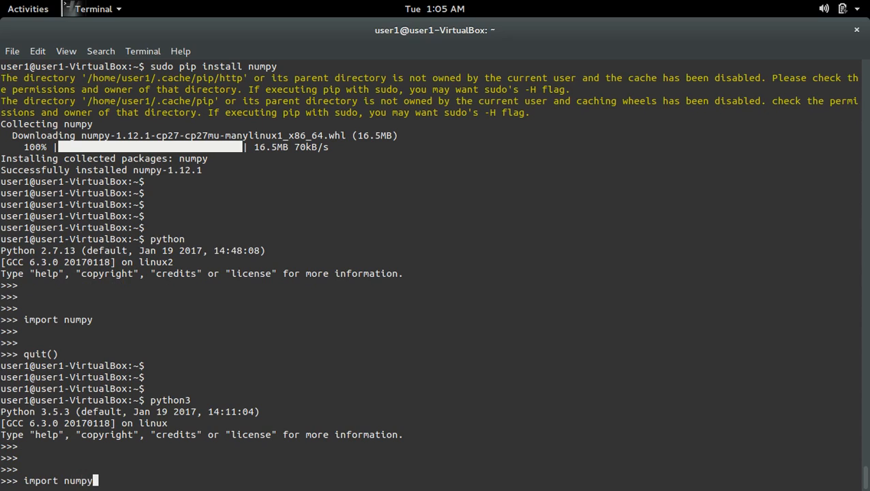
pyautogui.press('Return')
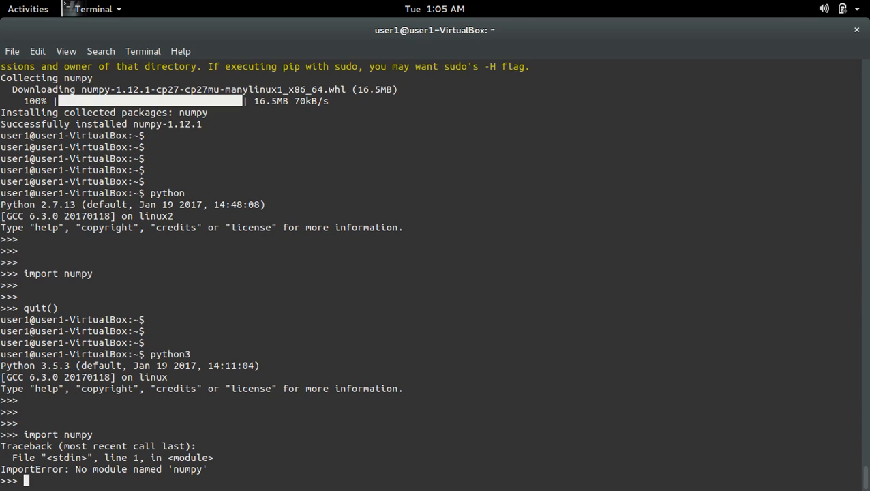
# Run quit() to leave Python 3, add blank shell prompts, and erase a half-typed pip
pyautogui.press('Return')
pyautogui.press('Return')
pyautogui.write('q')
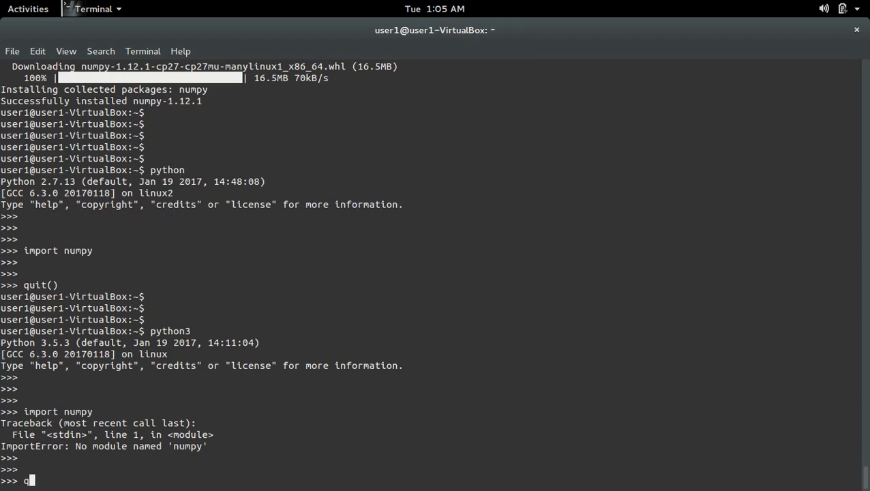
pyautogui.write('uit()')
pyautogui.press('Return')
pyautogui.press('Return')
pyautogui.press('Return')
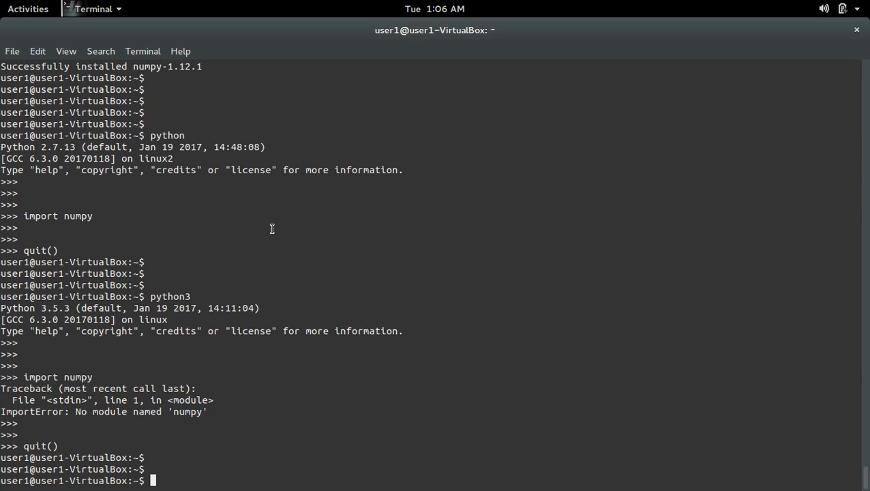
pyautogui.press('Return')
pyautogui.press('Return')
pyautogui.press('Return')
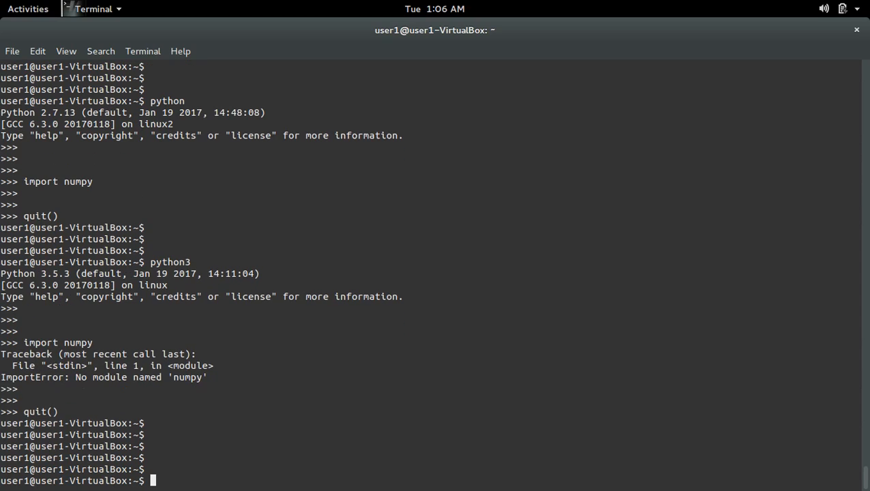
pyautogui.write('pip')
pyautogui.press('BackSpace')
pyautogui.press('BackSpace')
pyautogui.press('BackSpace')
pyautogui.write('sudo pi')
pyautogui.write('p3 ins')
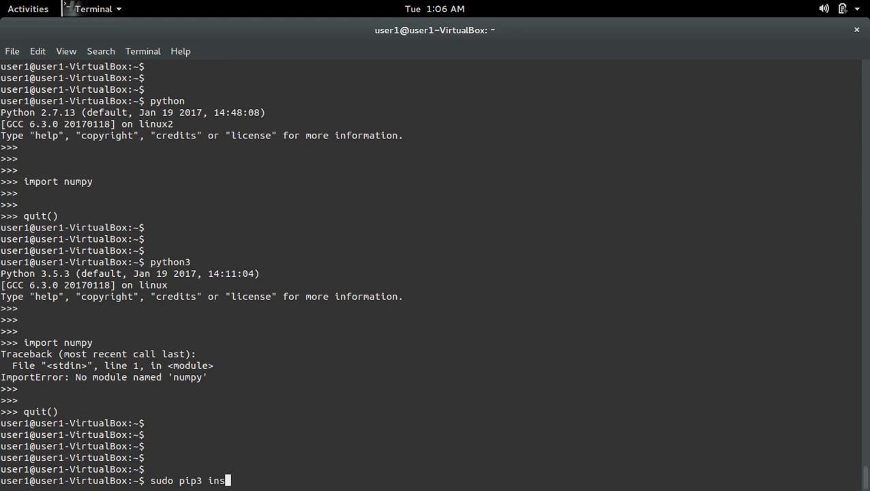
pyautogui.write('tall ')
pyautogui.write('numpy')
# Run 'sudo pip3 install numpy' and wait for numpy-1.12.1 to install successfully
pyautogui.press('Return')
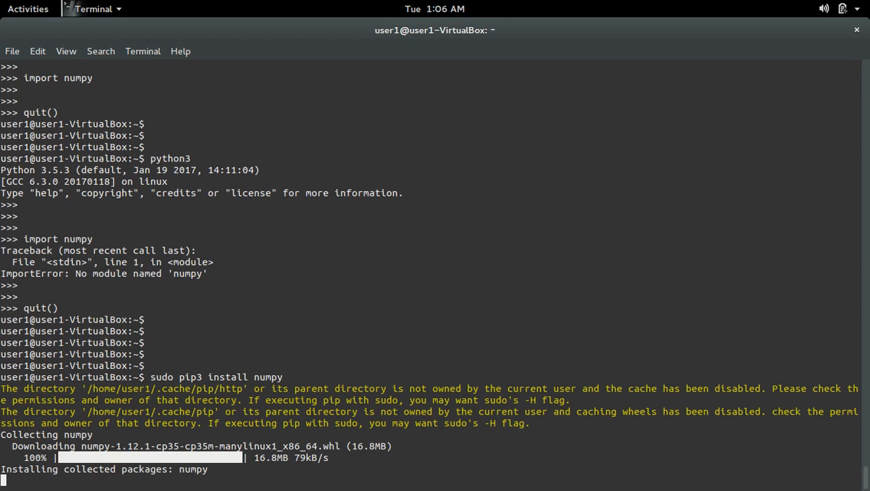
pyautogui.press('Return')
pyautogui.press('Return')
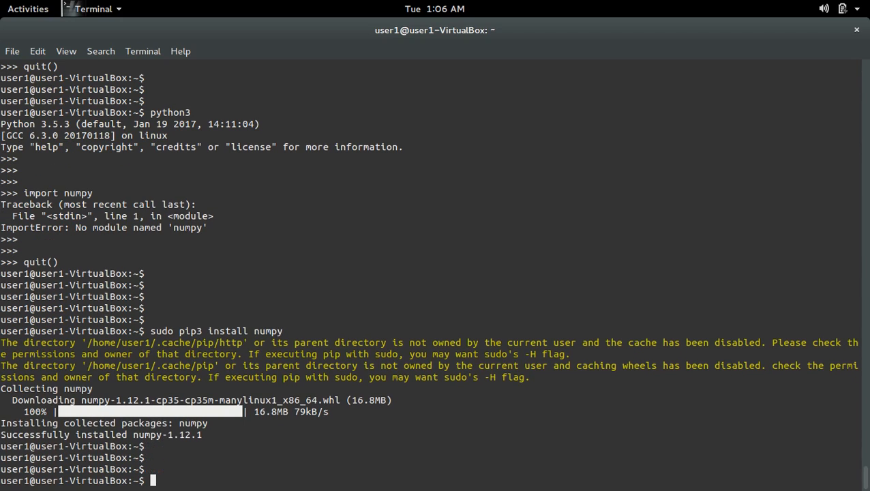
# Start python3 and run 'import numpy', confirming it now imports without error
pyautogui.press('Return')
pyautogui.write('python3')
pyautogui.press('Return')
pyautogui.press('Return')
pyautogui.press('Return')
pyautogui.write('impor')
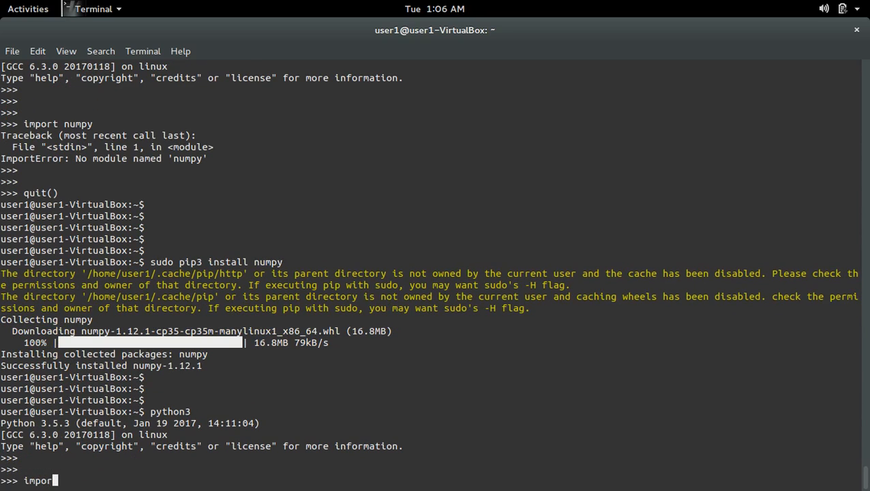
pyautogui.write('t numpy')
pyautogui.press('Return')
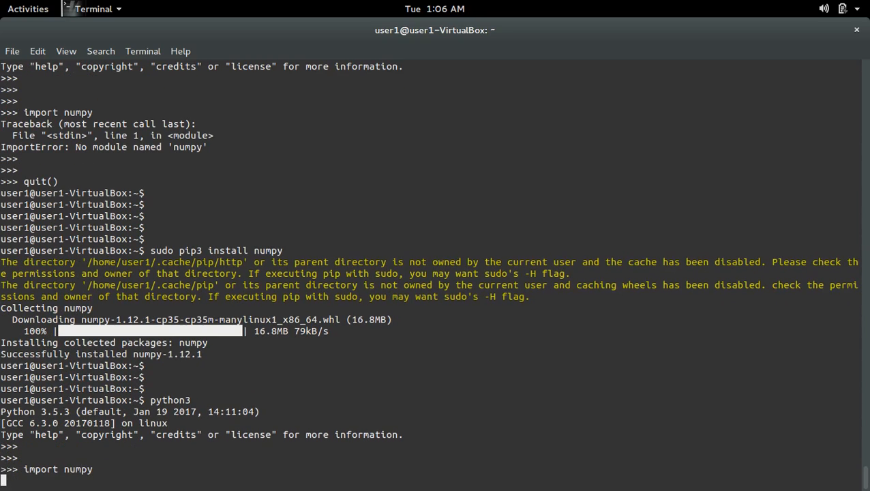
pyautogui.press('Return')
pyautogui.press('Return')
pyautogui.press('Return')
pyautogui.write('qui')
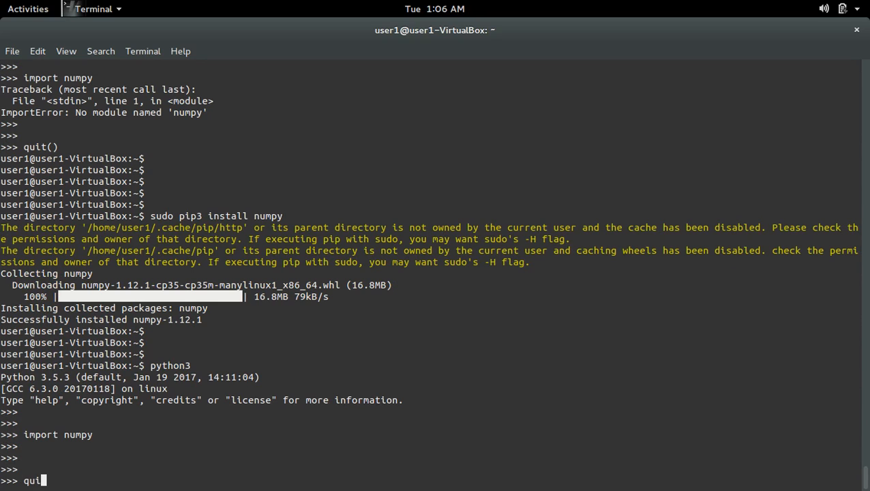
pyautogui.write('t()')
pyautogui.press('Return')
pyautogui.press('Return')
pyautogui.press('Return')
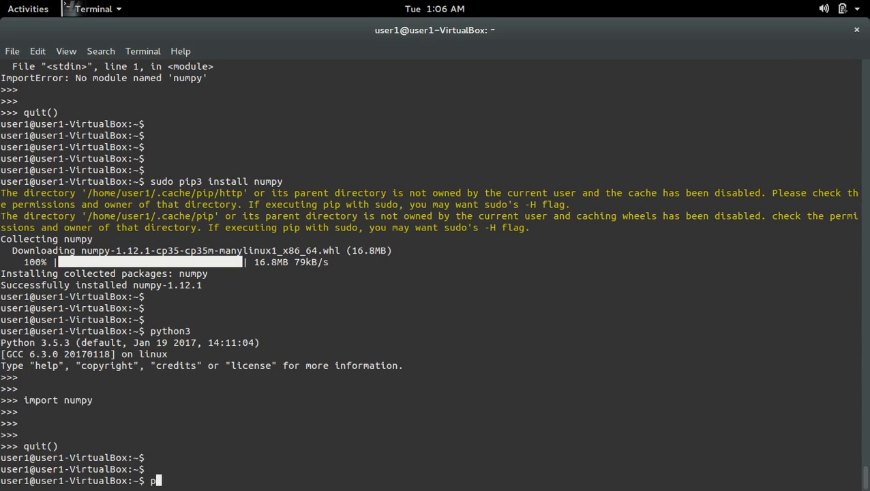
pyautogui.write('pip')
# List pip completions with Tab, then run 'sudo apt-get install python3-pip' showing it already newest (9.0.1-2)
pyautogui.press('Tab')
pyautogui.press('Tab')
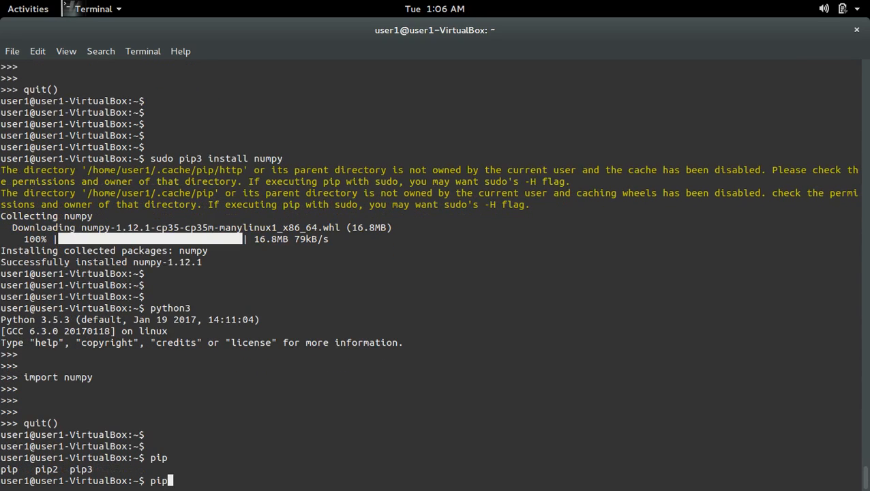
pyautogui.press('BackSpace')
pyautogui.press('BackSpace')
pyautogui.press('BackSpace')
pyautogui.press('Return')
pyautogui.press('Return')
pyautogui.press('Return')
pyautogui.write('sudo ')
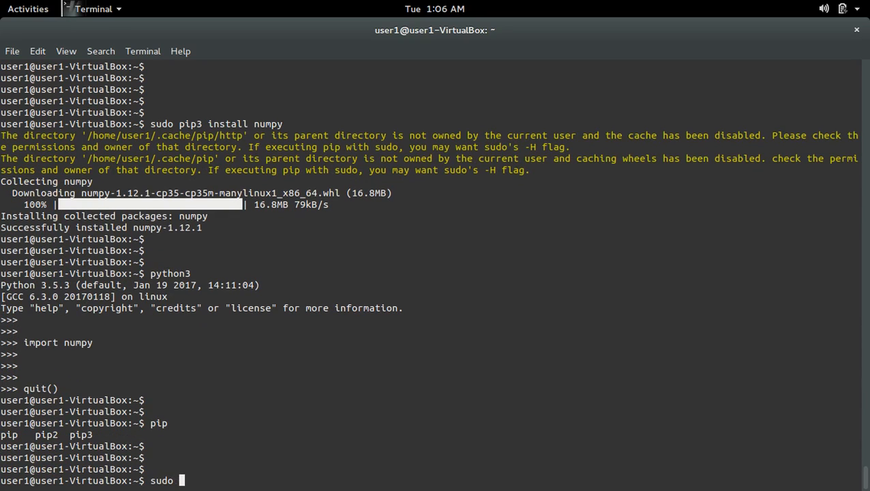
pyautogui.write('apt-get ')
pyautogui.write('install p')
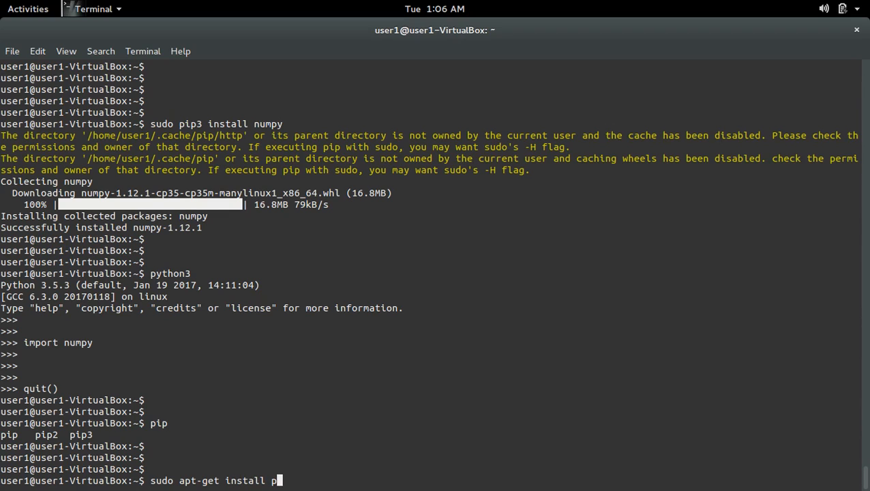
pyautogui.write('ython3')
pyautogui.write('-pip')
pyautogui.press('Return')
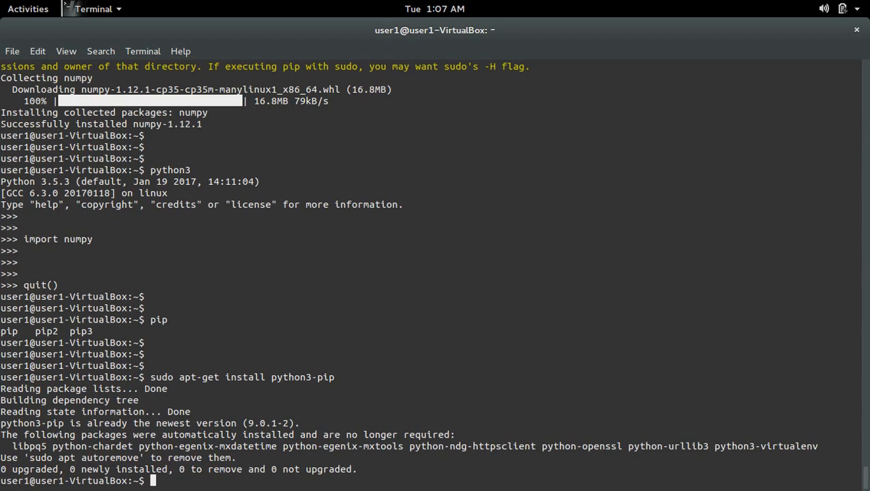
pyautogui.press('Return')
pyautogui.press('Return')
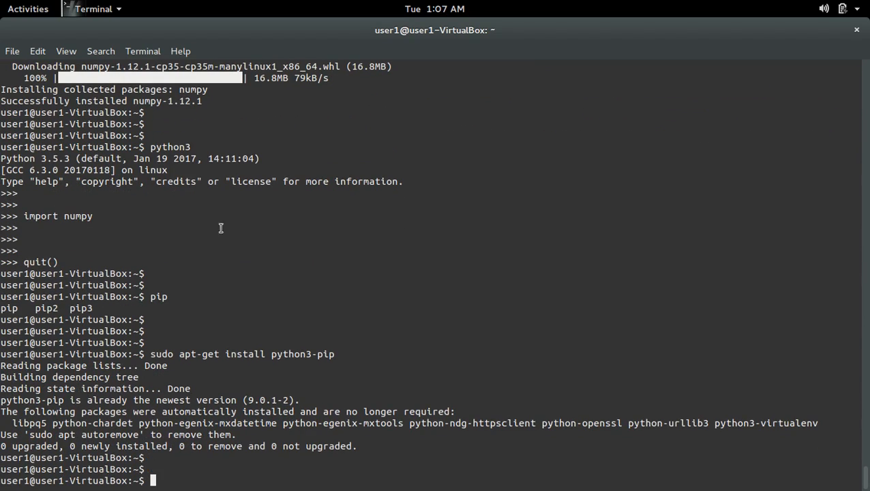
pyautogui.doubleClick(87, 311)
pyautogui.scroll(-2, 416, 355)
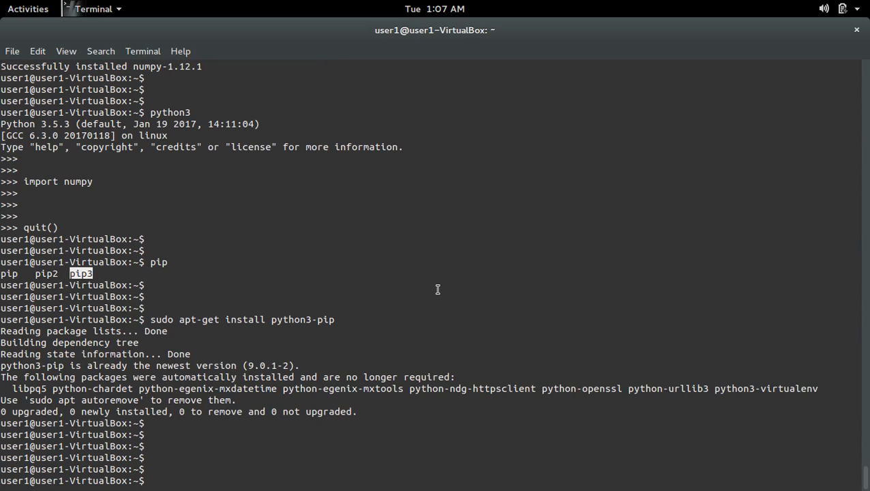